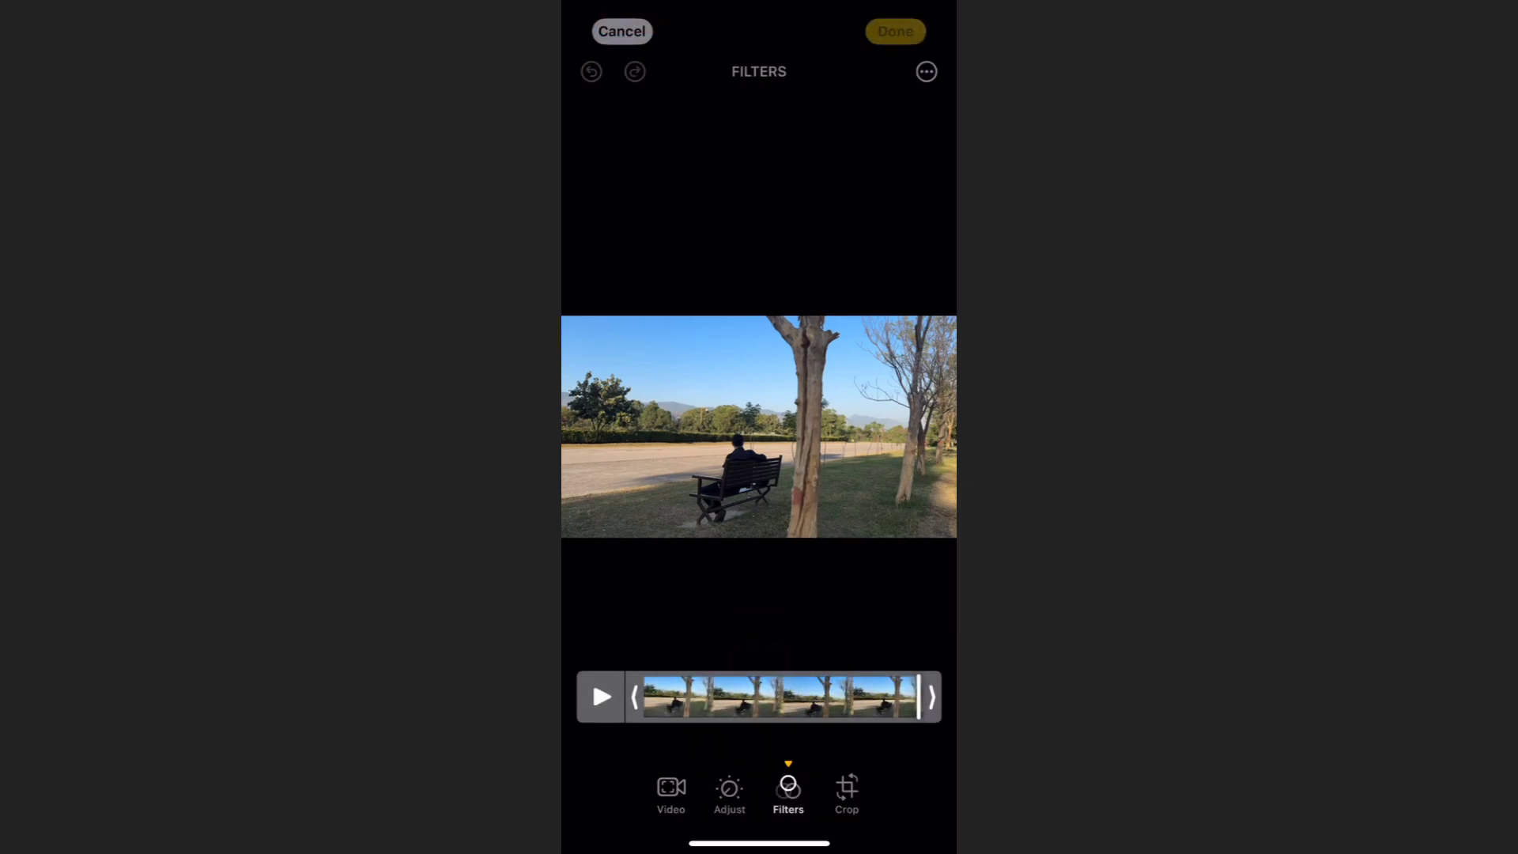
Step: Swipe through the park video's filter presets, leaving Original applied
drag(818, 674, 760, 674)
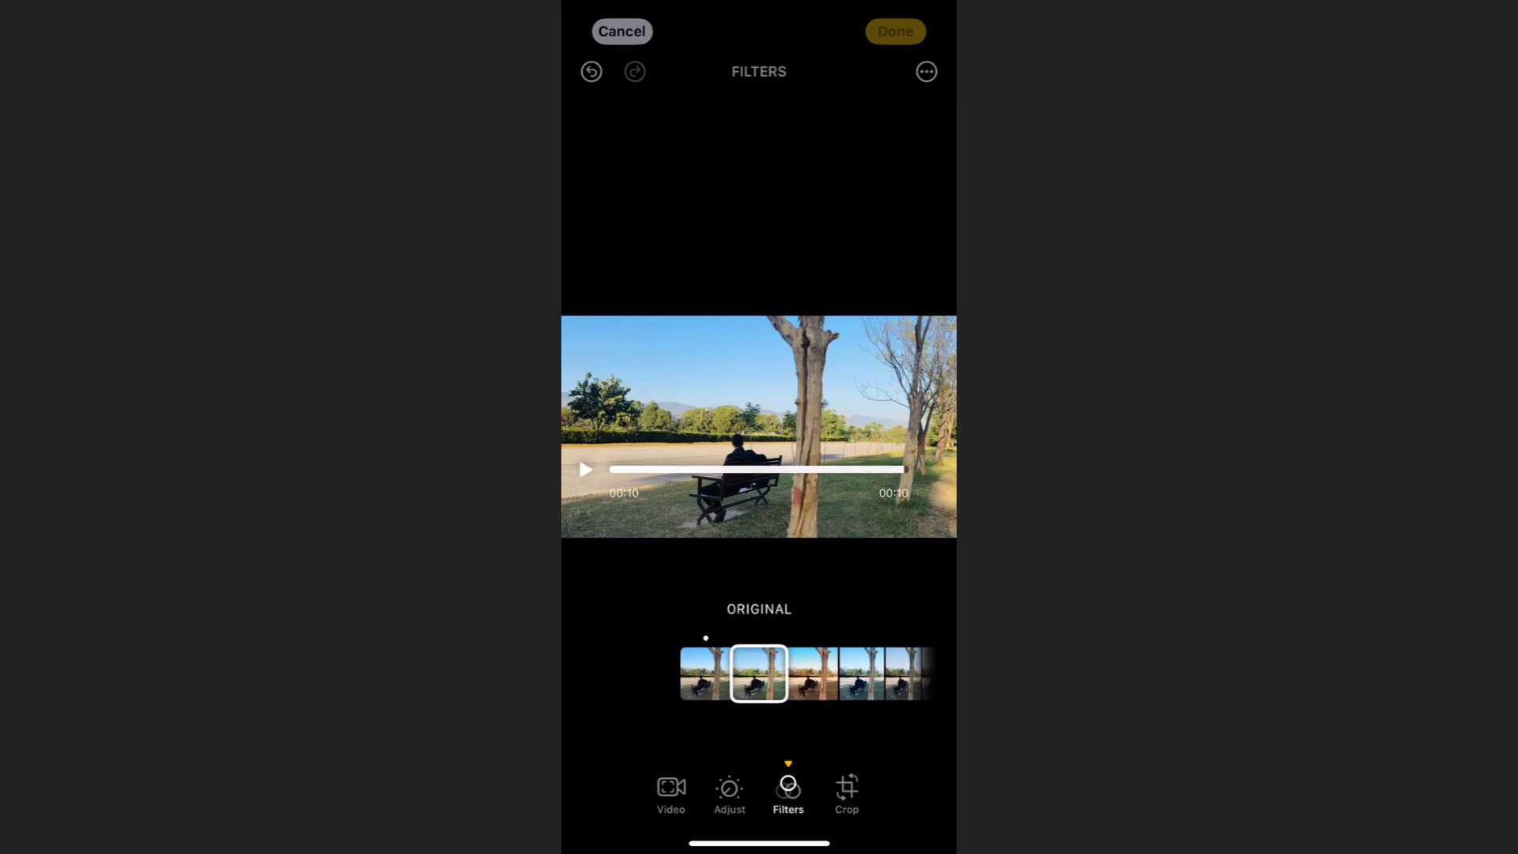
Step: In Adjust, raise Exposure to 18 and lower Highlights to -10
click(729, 792)
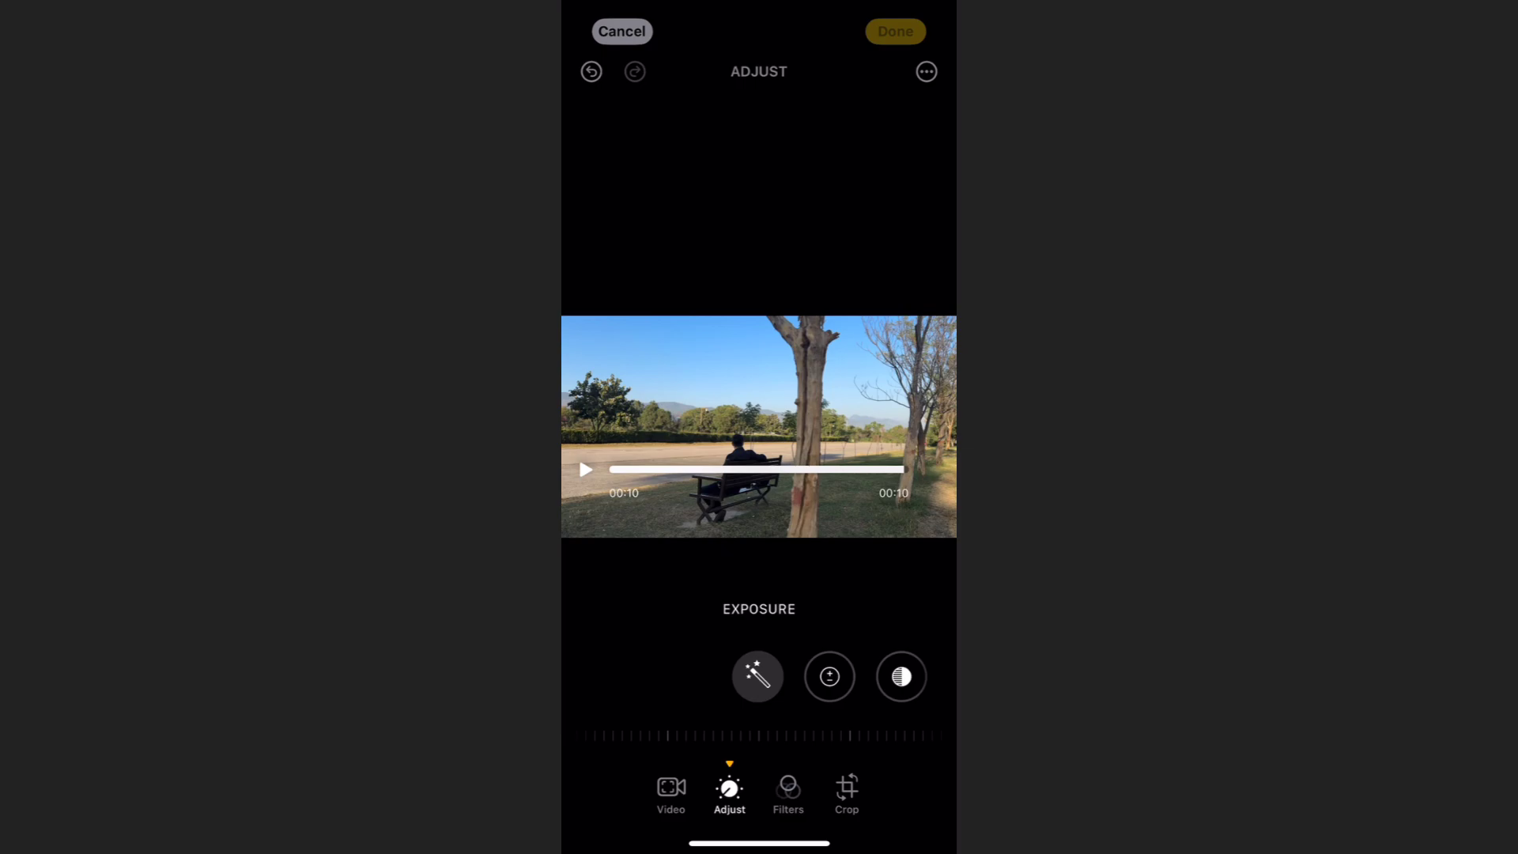
click(829, 676)
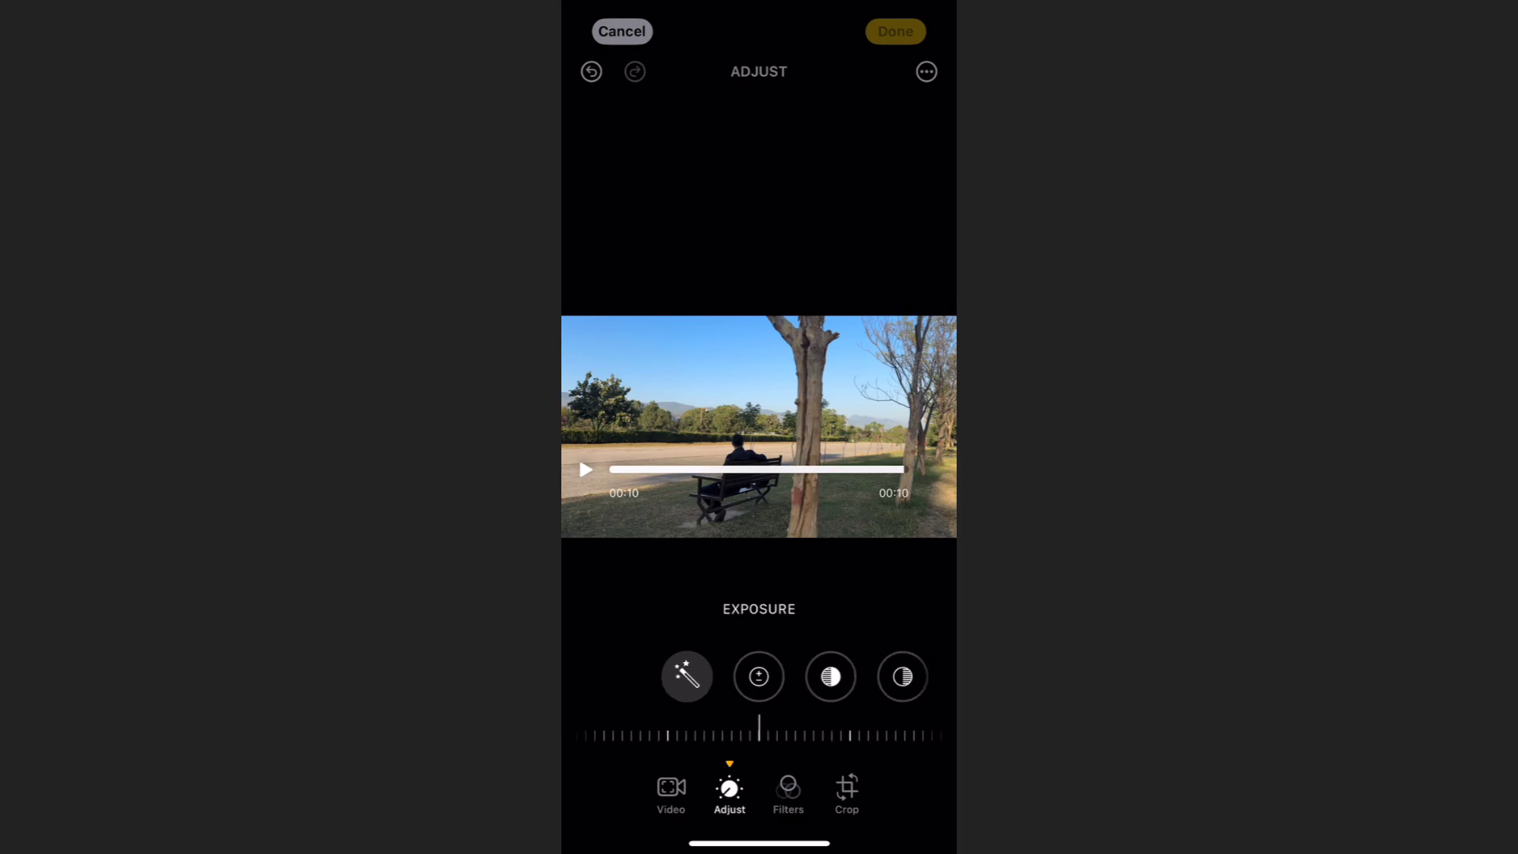
drag(759, 736, 727, 736)
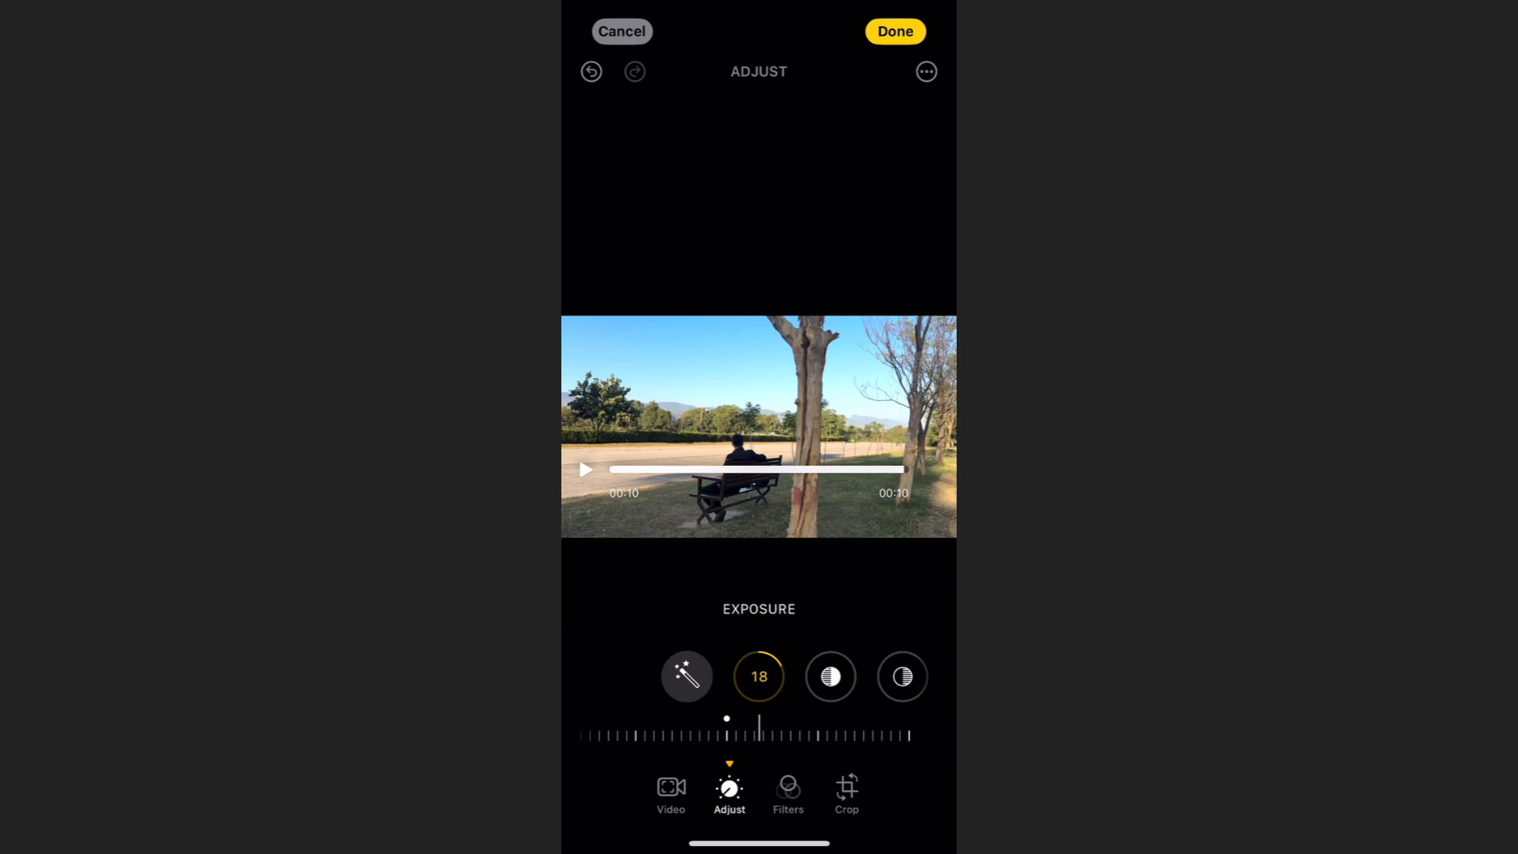
click(830, 676)
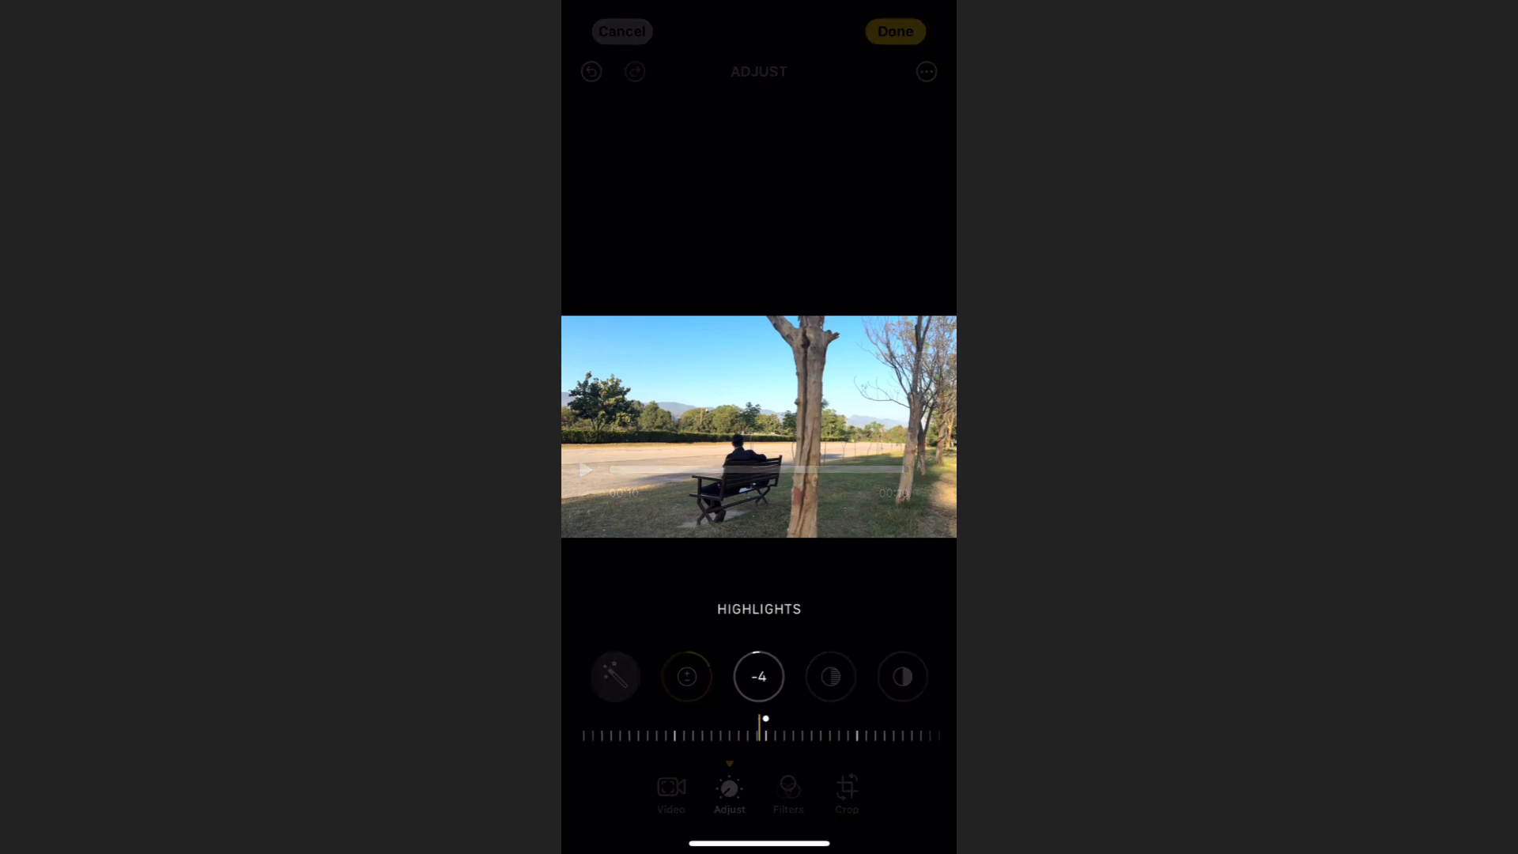
mouse_move(759, 718)
mouse_down()
mouse_move(778, 719)
mouse_move(776, 735)
mouse_up()
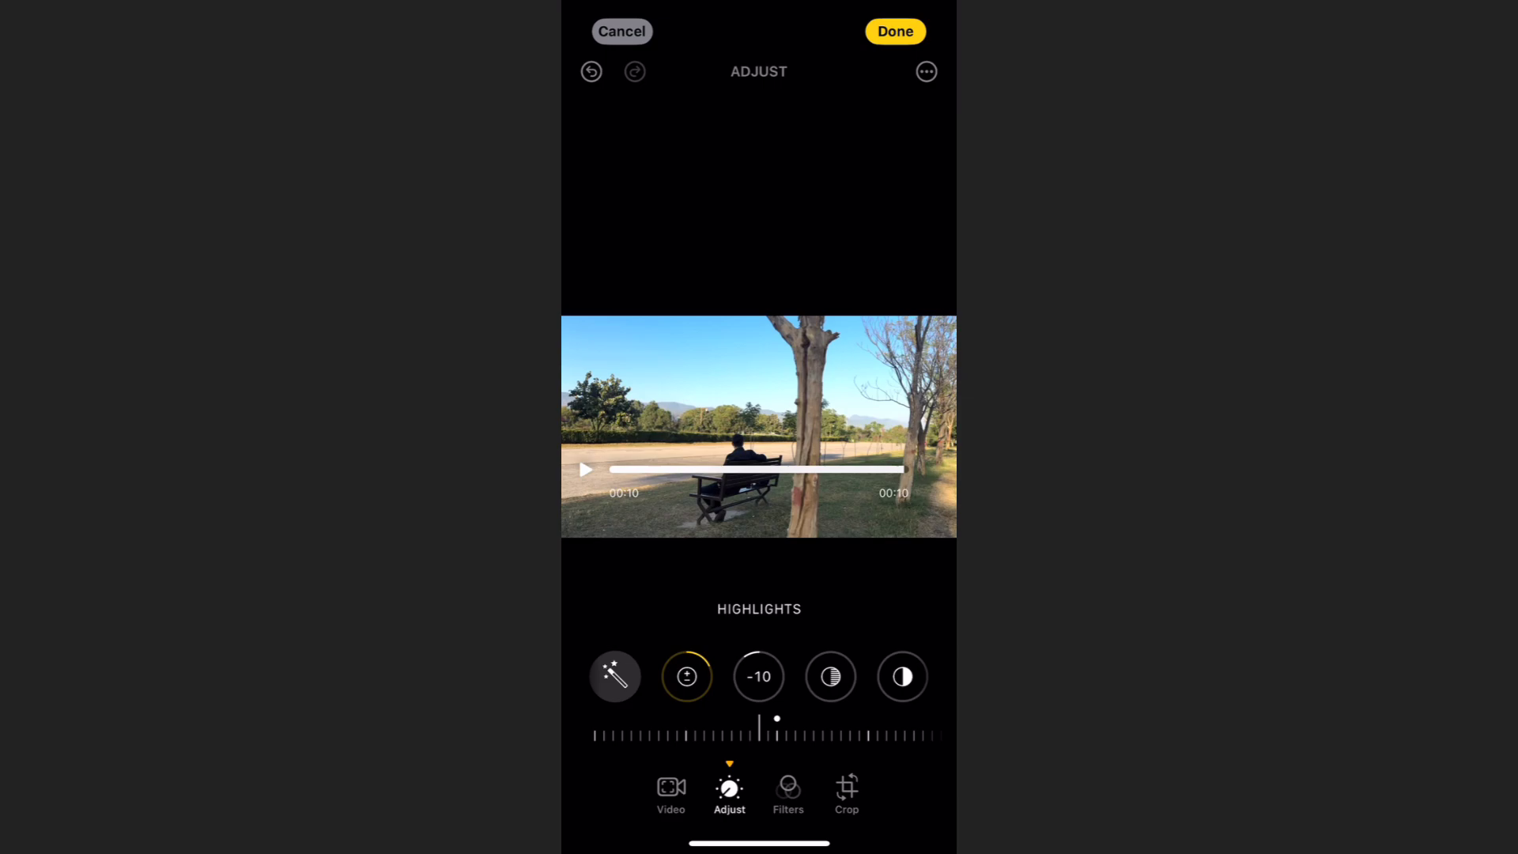
Step: Lift Shadows to 10 and increase Contrast to 18
click(830, 676)
drag(777, 735, 759, 736)
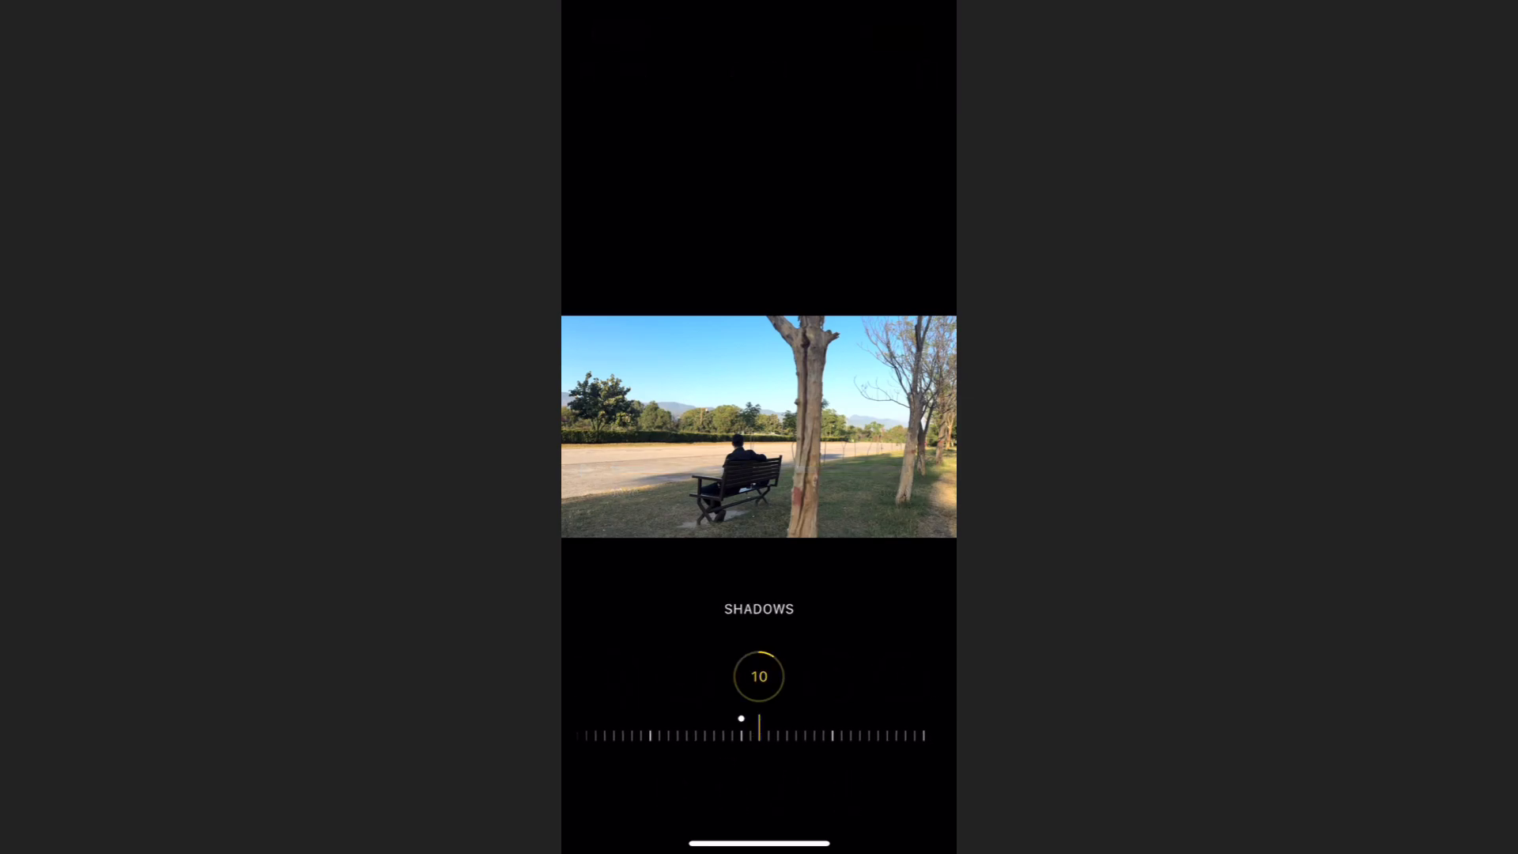
click(830, 676)
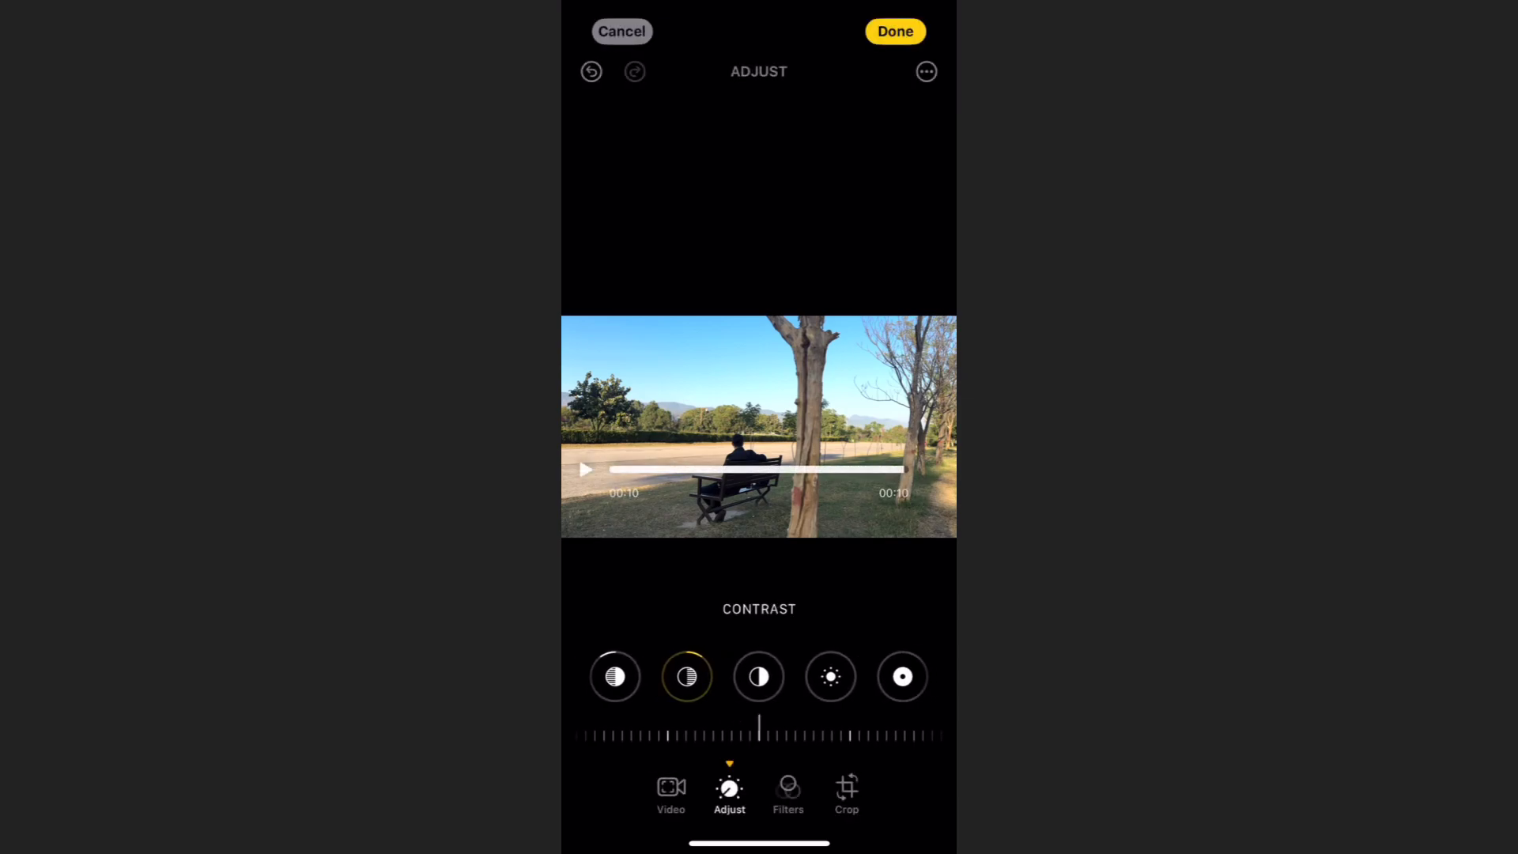
drag(785, 735, 759, 736)
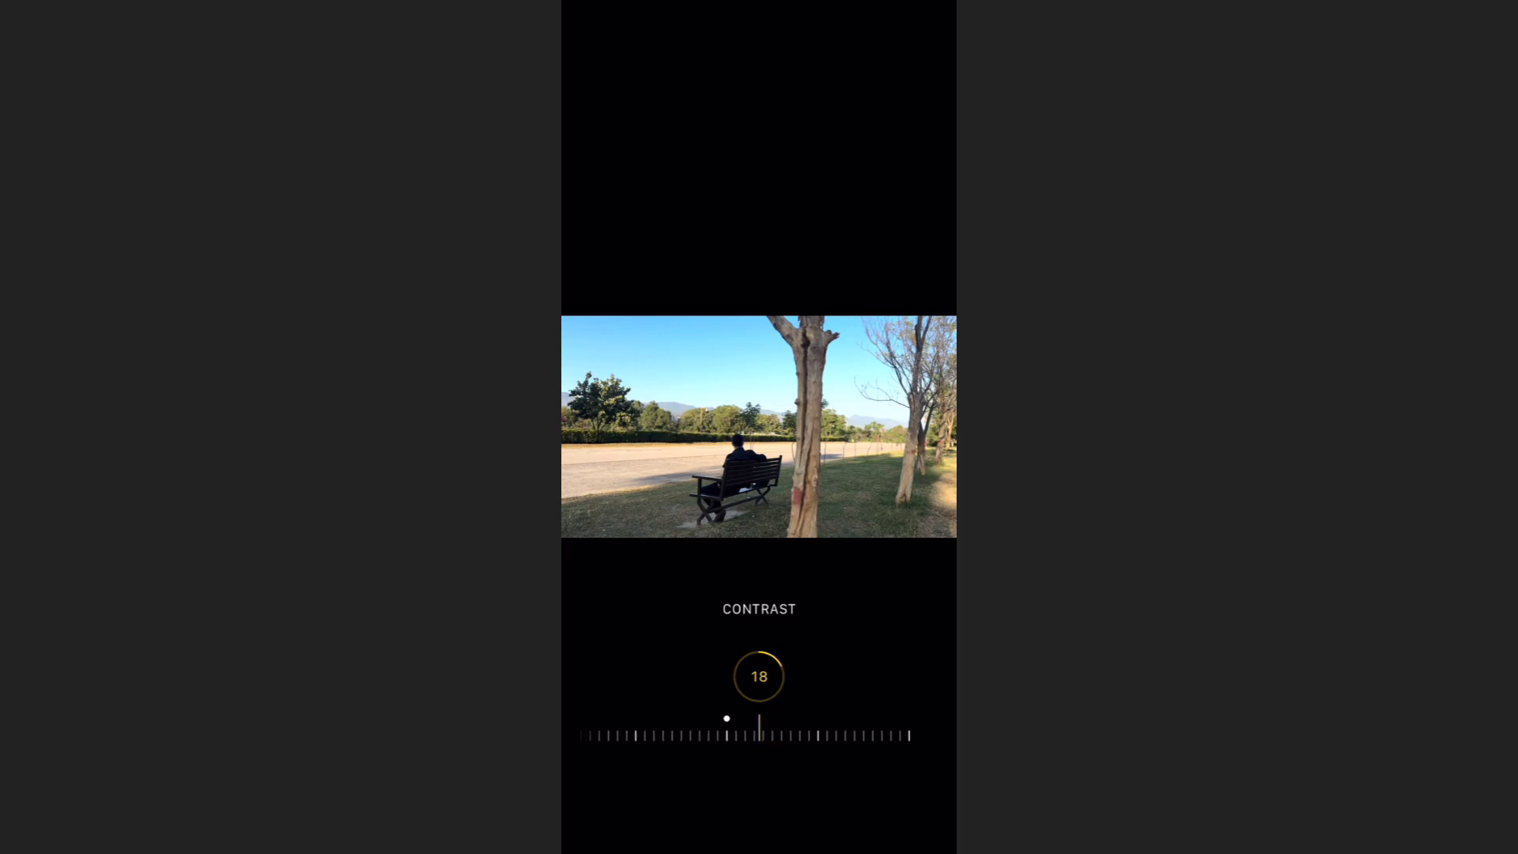
Step: Set Brightness to 6 and Black Point to 7
click(831, 676)
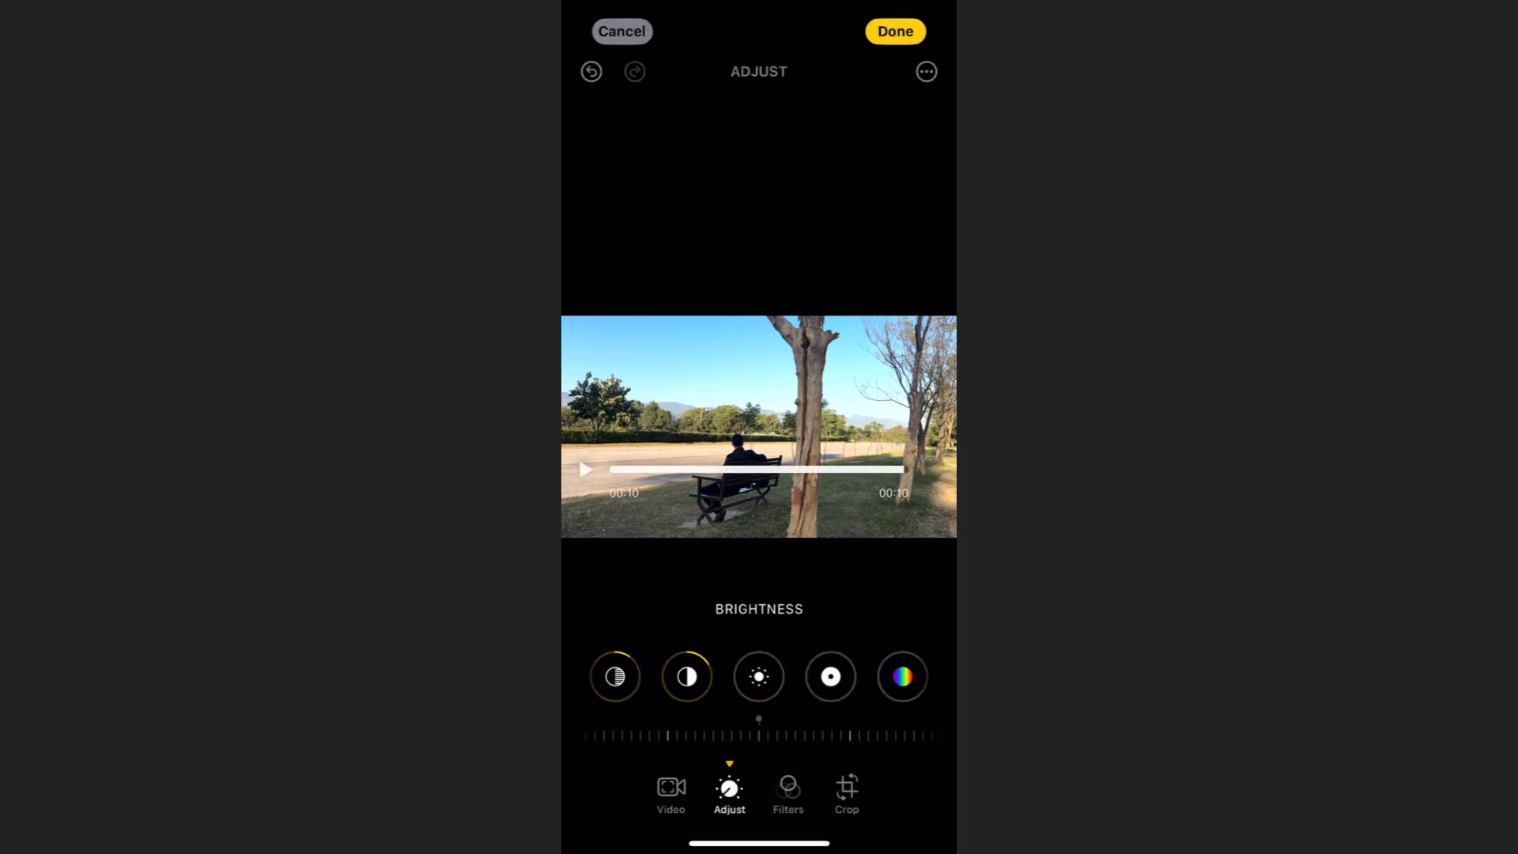
drag(772, 735, 759, 736)
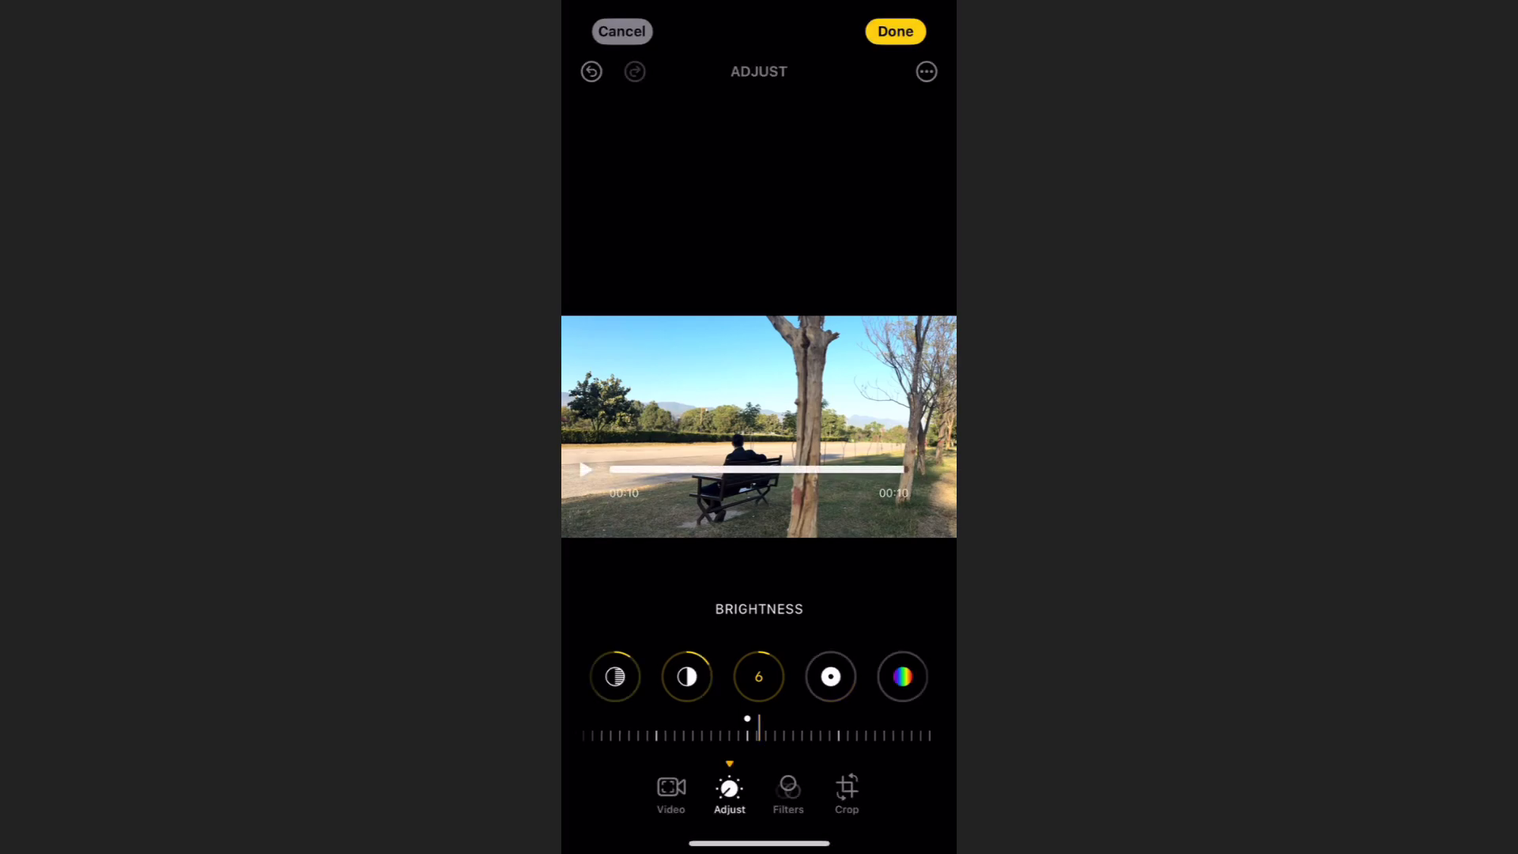
click(830, 677)
drag(773, 736, 759, 735)
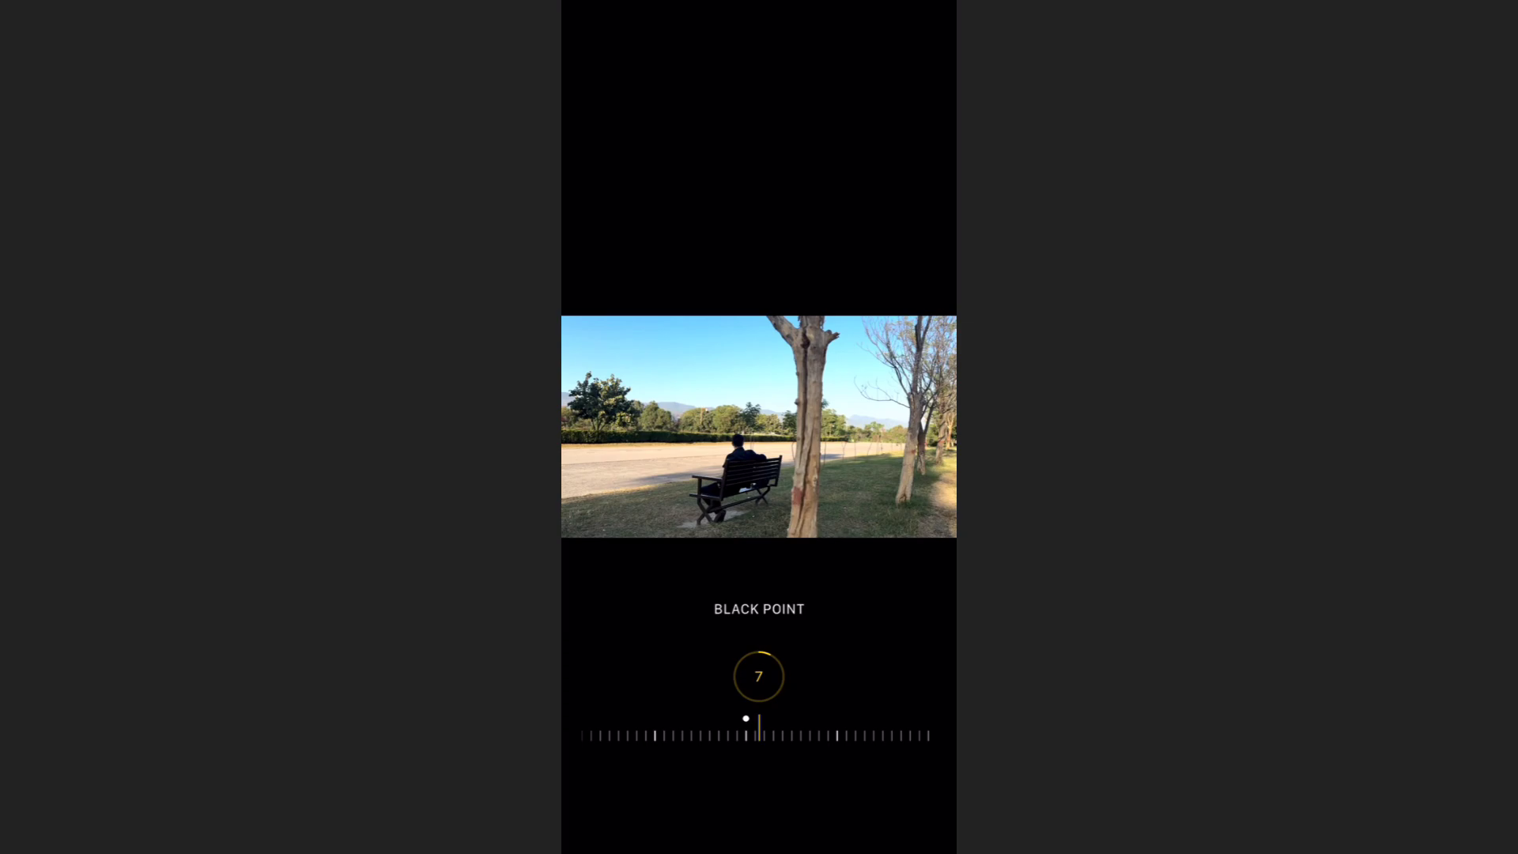
Step: Boost Saturation to 24, Vibrancy to 15 and Warmth to 11
drag(831, 677, 760, 676)
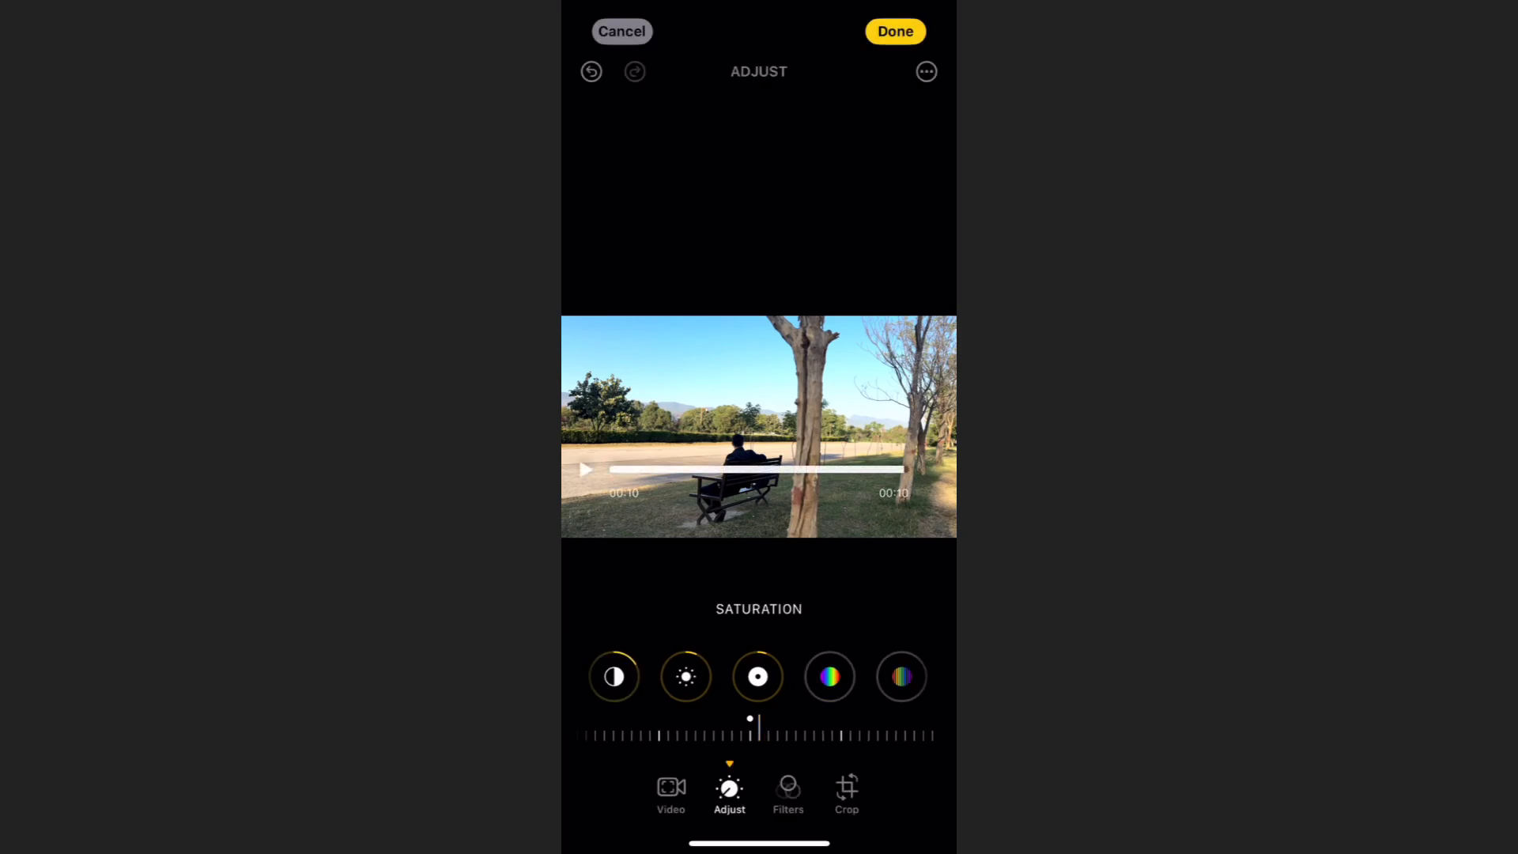
drag(800, 736, 756, 736)
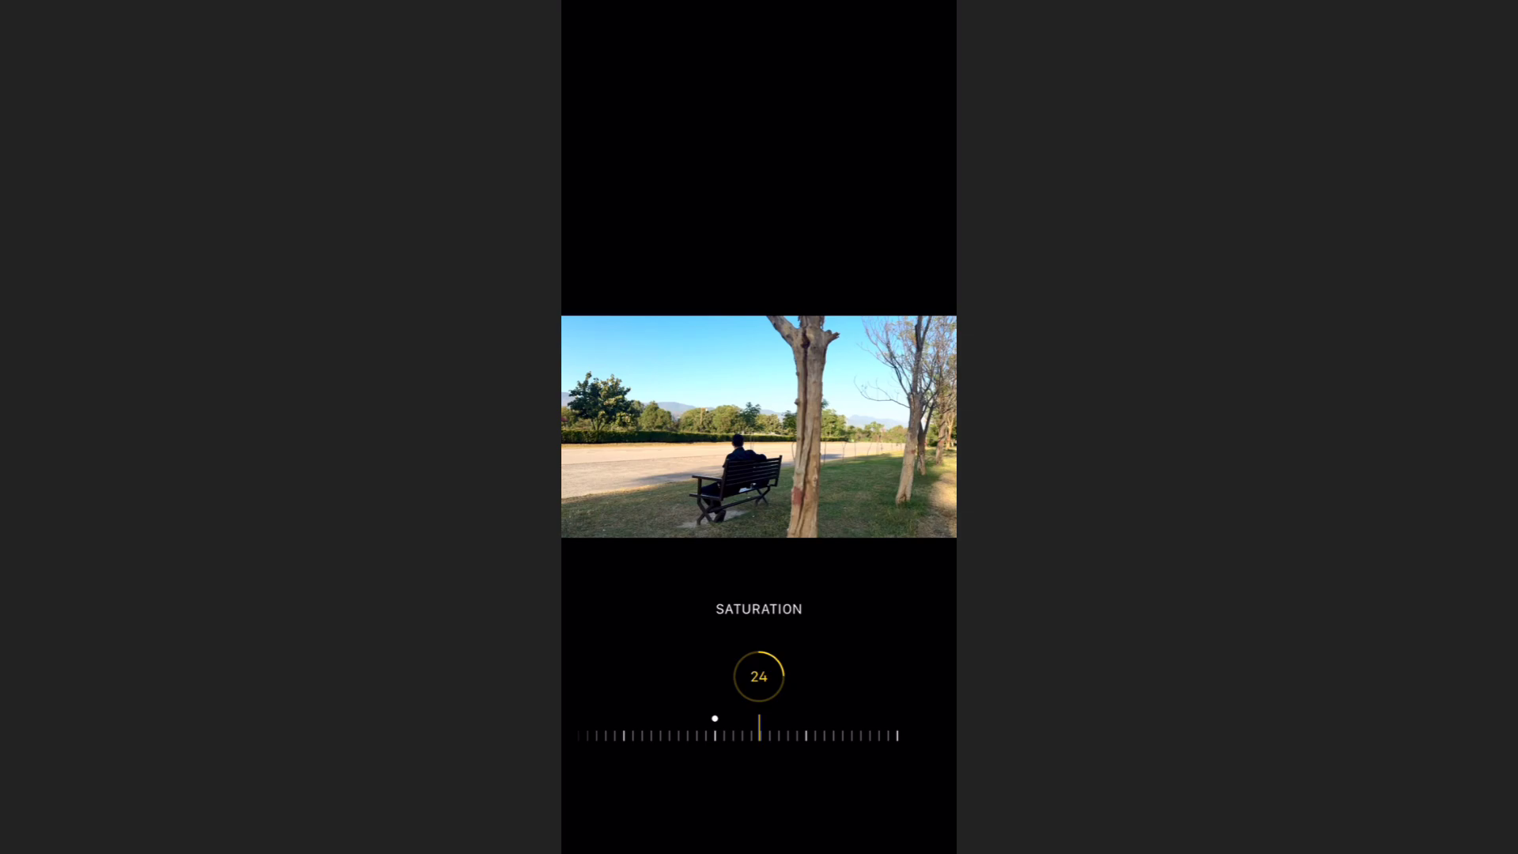
drag(830, 676, 759, 677)
drag(783, 736, 753, 736)
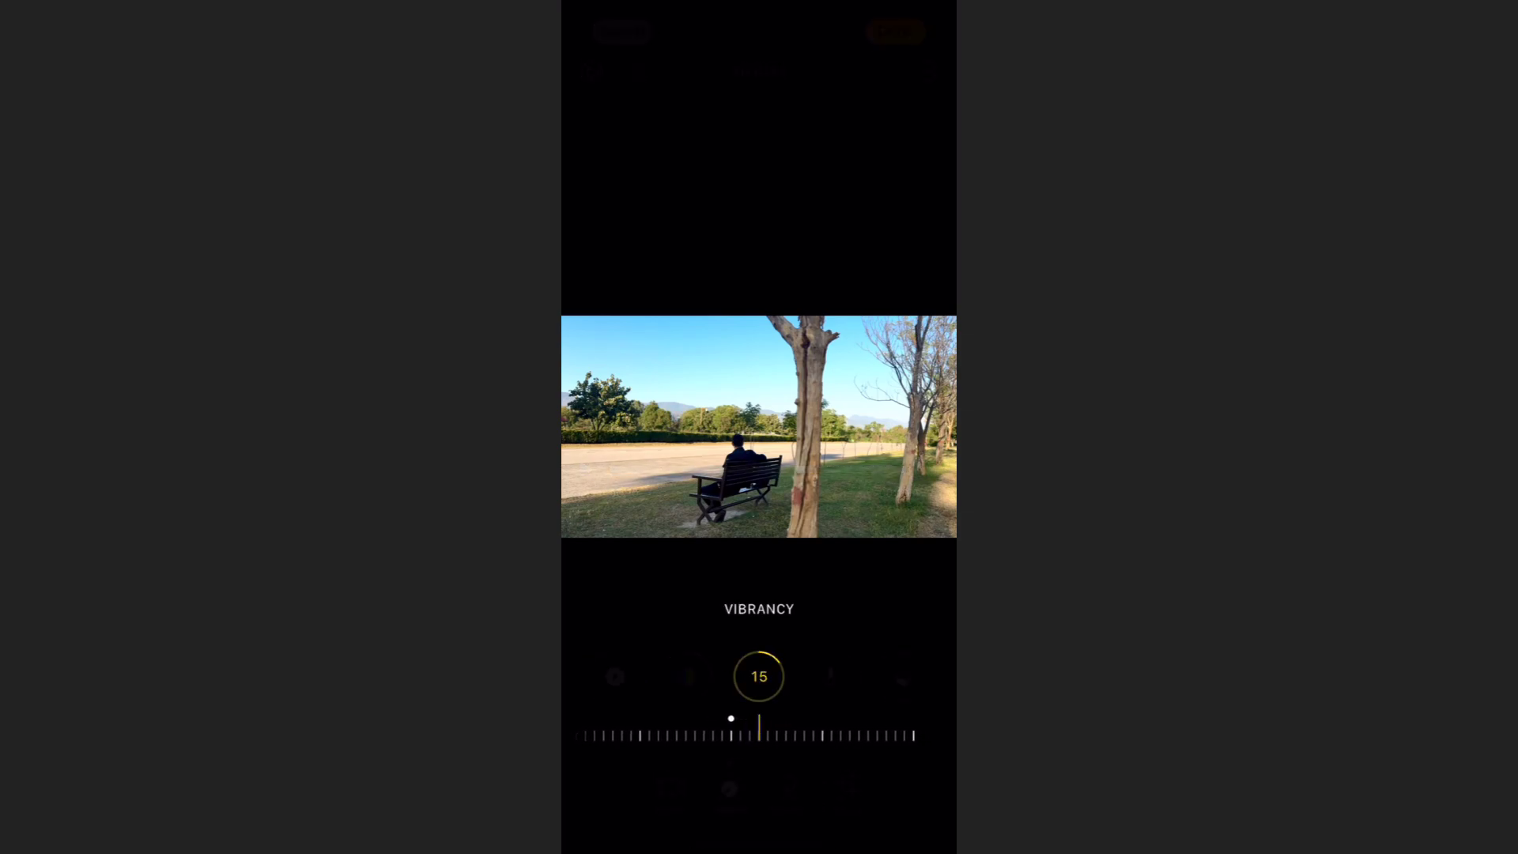
drag(831, 677, 759, 676)
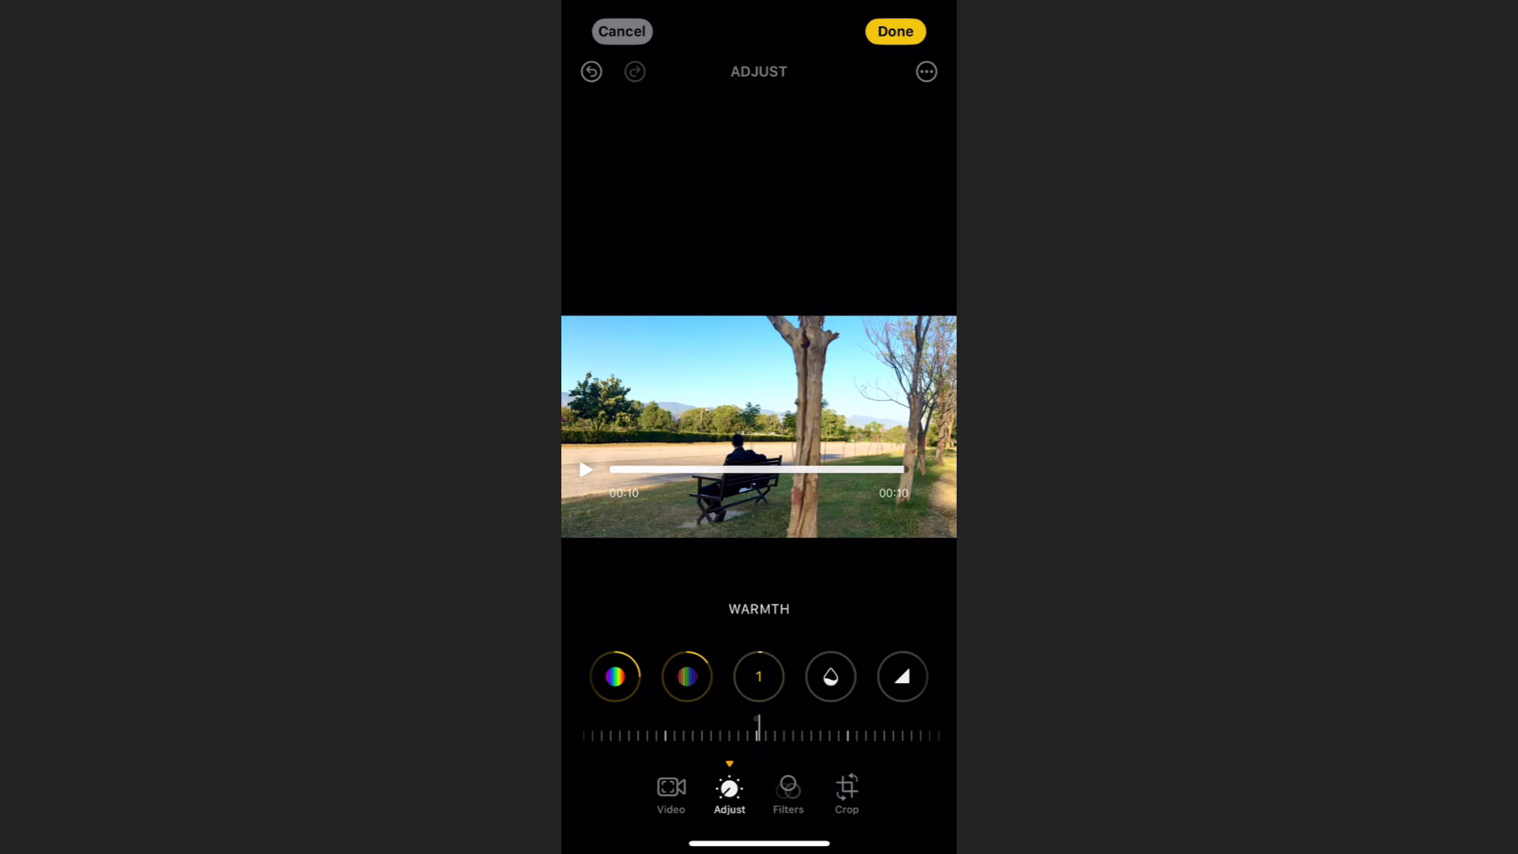
mouse_move(759, 735)
mouse_down()
mouse_move(743, 735)
mouse_move(797, 736)
mouse_move(719, 736)
mouse_up()
Step: Shift the Tint slightly and add some Sharpness
click(831, 676)
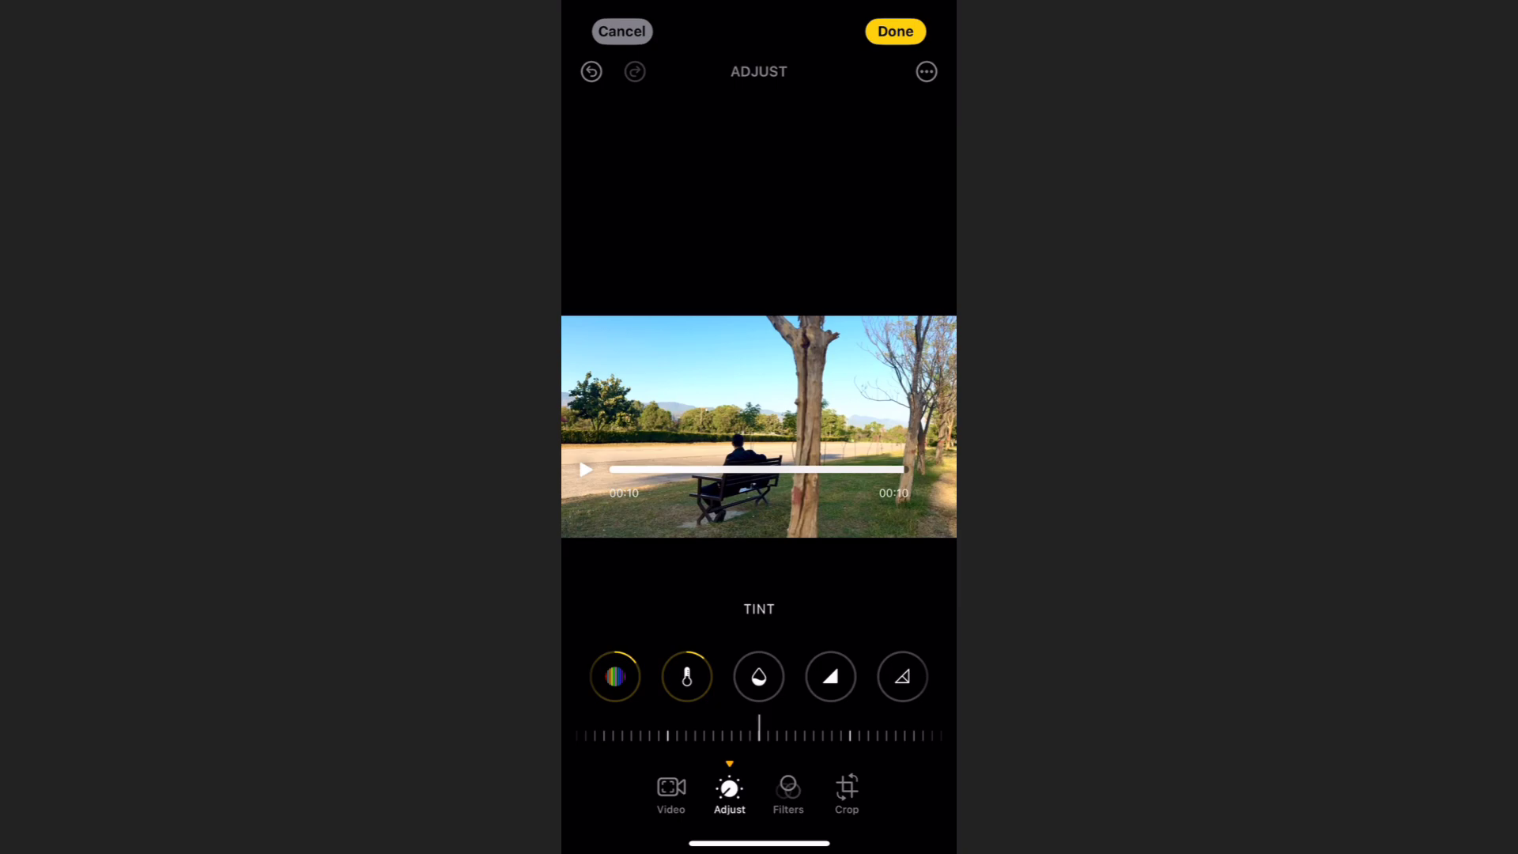
mouse_move(759, 736)
mouse_down()
mouse_move(775, 735)
mouse_move(750, 735)
mouse_up()
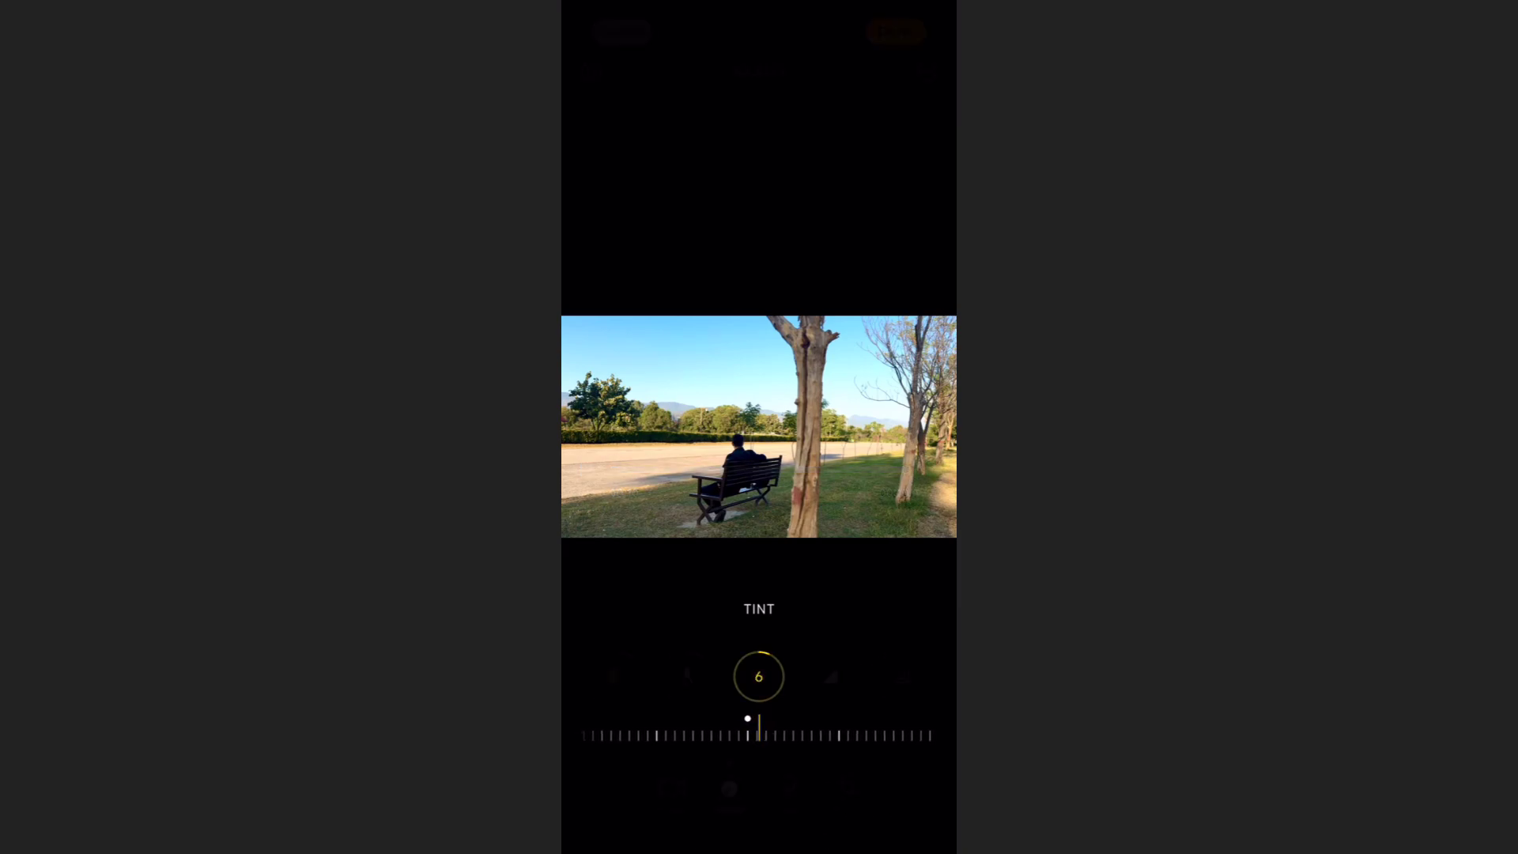
click(830, 675)
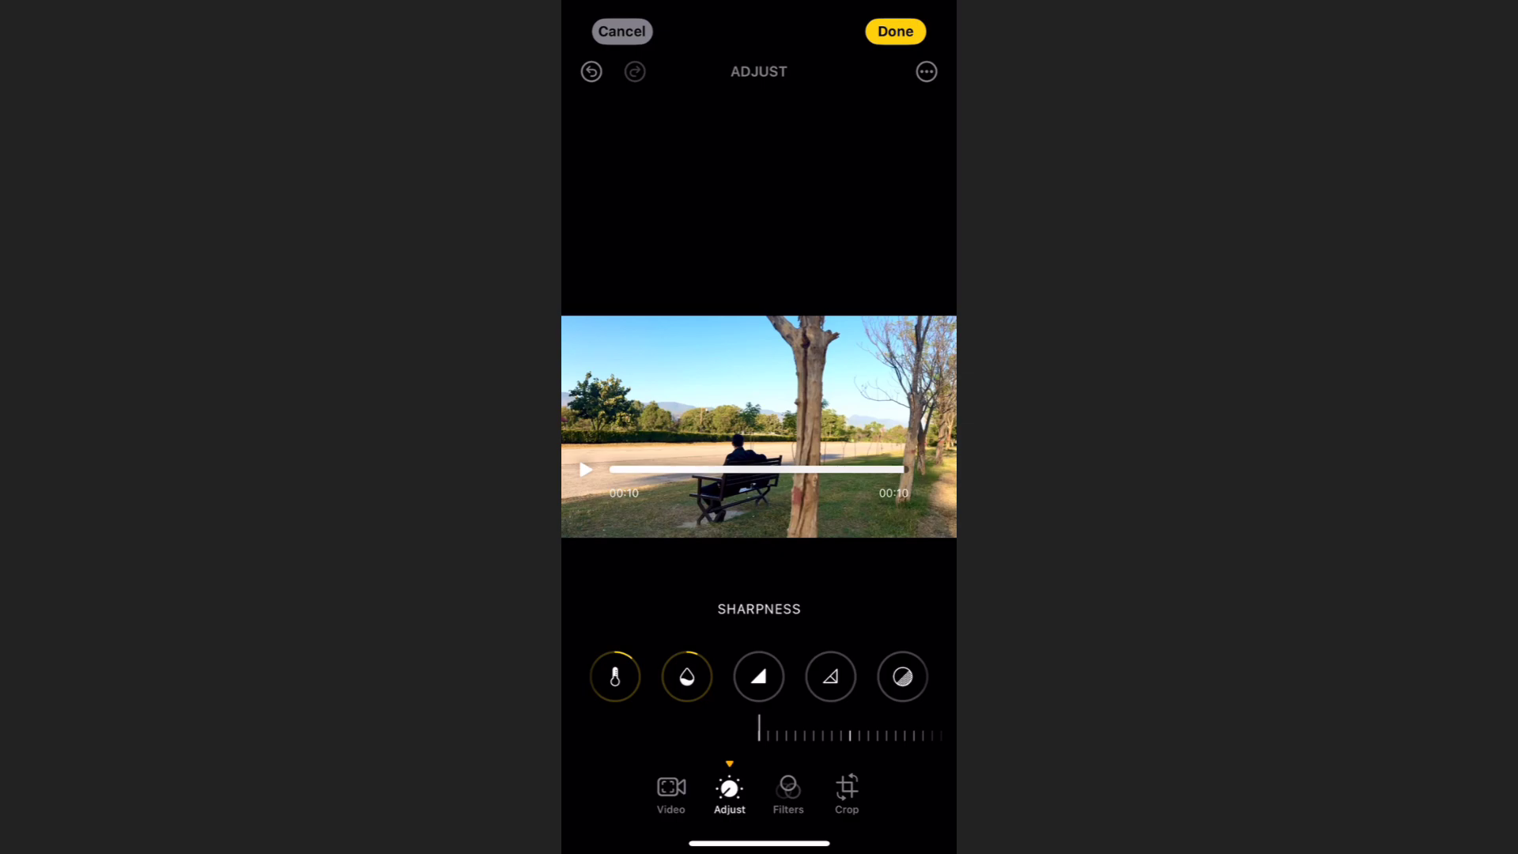
mouse_move(759, 735)
mouse_down()
mouse_move(681, 736)
mouse_move(741, 736)
mouse_up()
Step: Apply Definition 13, Noise Reduction 8 and a Vignette of 25
click(830, 676)
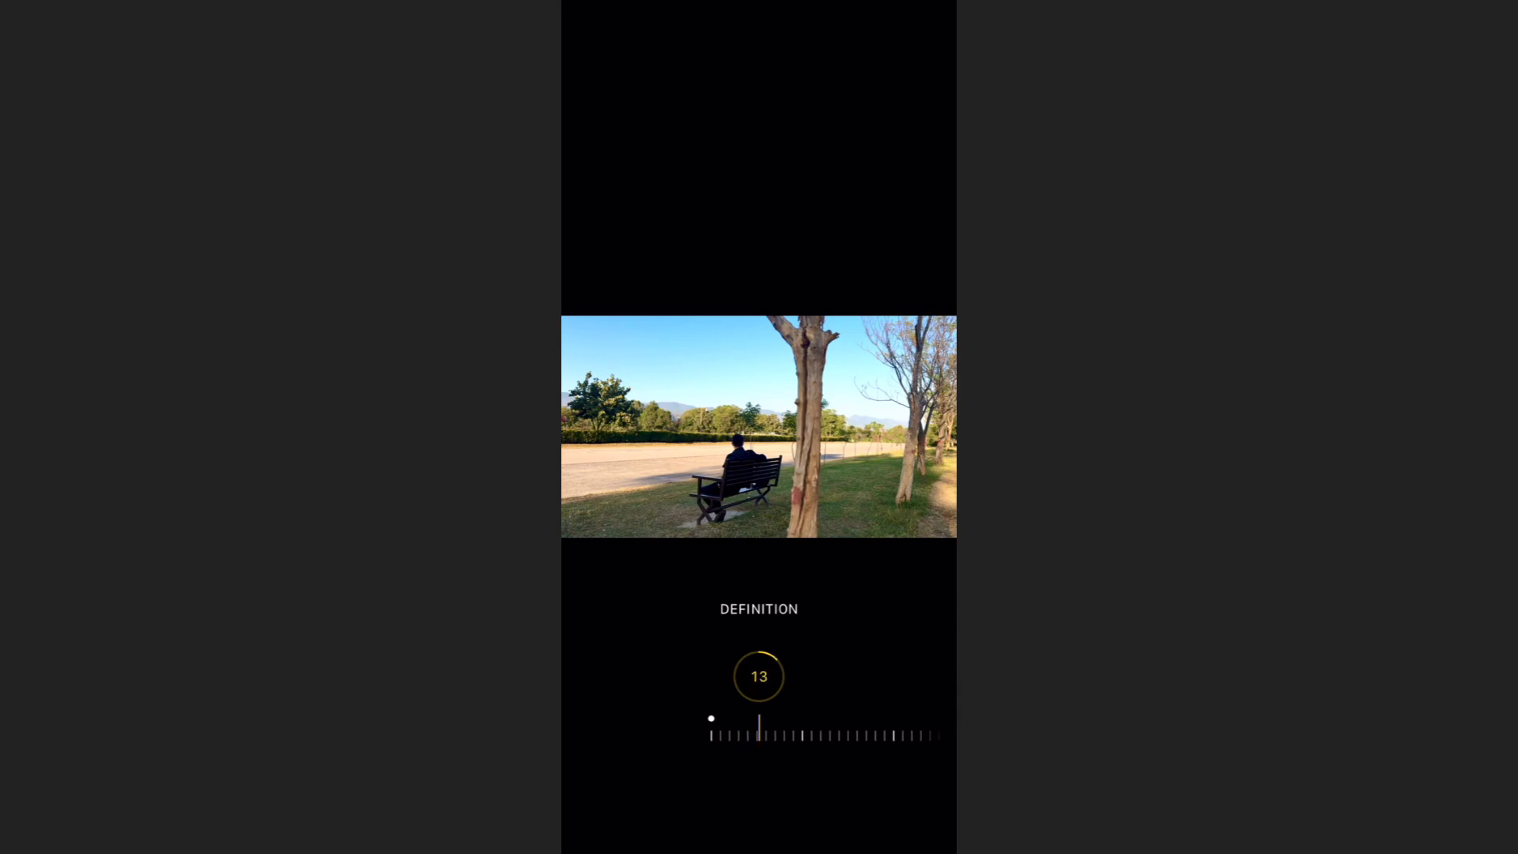
click(831, 676)
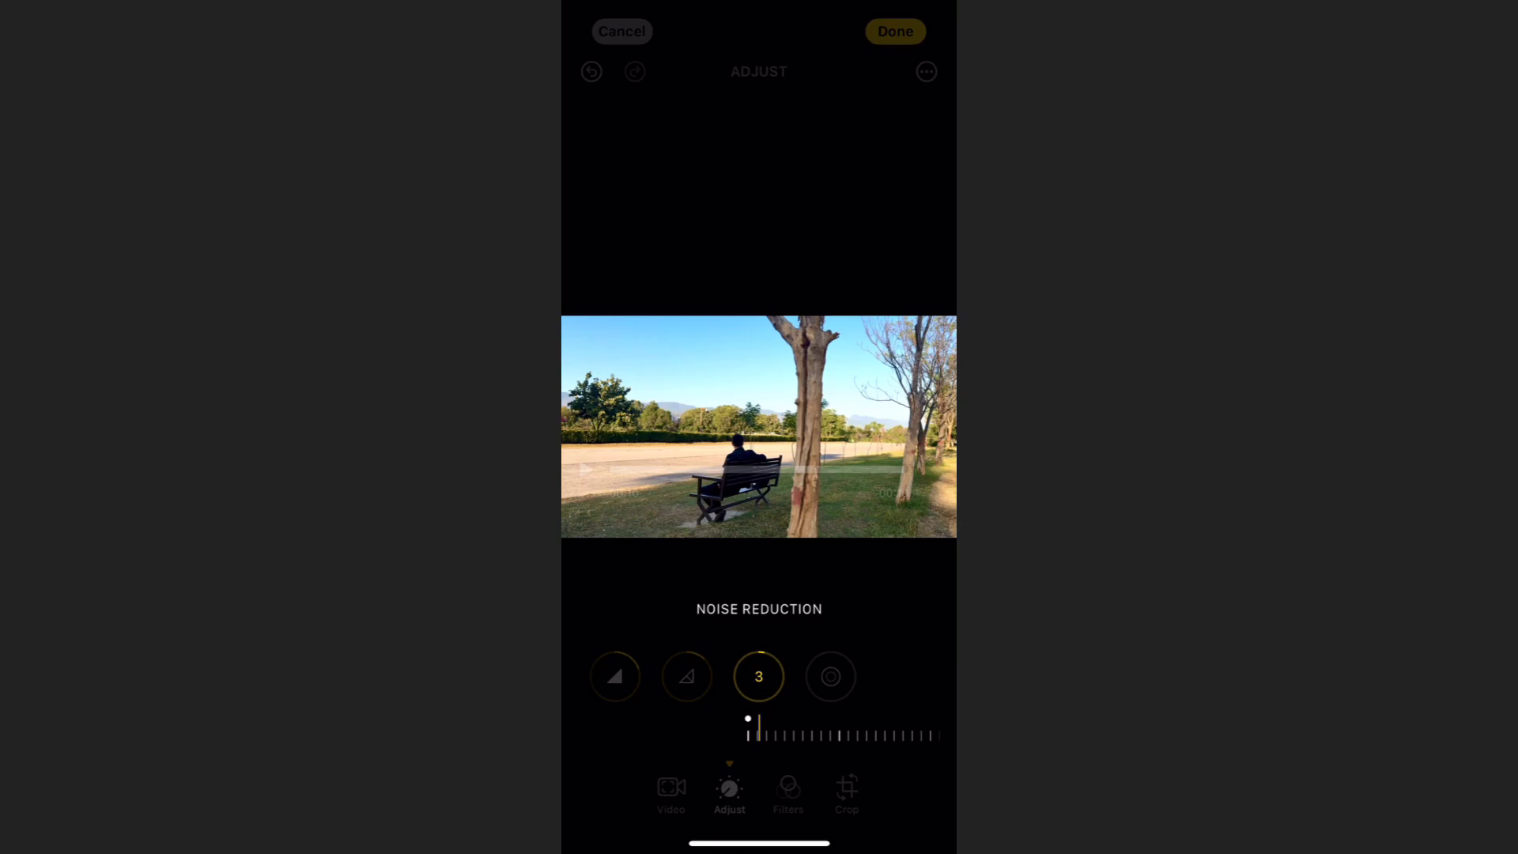
mouse_move(759, 736)
mouse_down()
mouse_move(735, 736)
mouse_move(755, 736)
mouse_up()
click(829, 677)
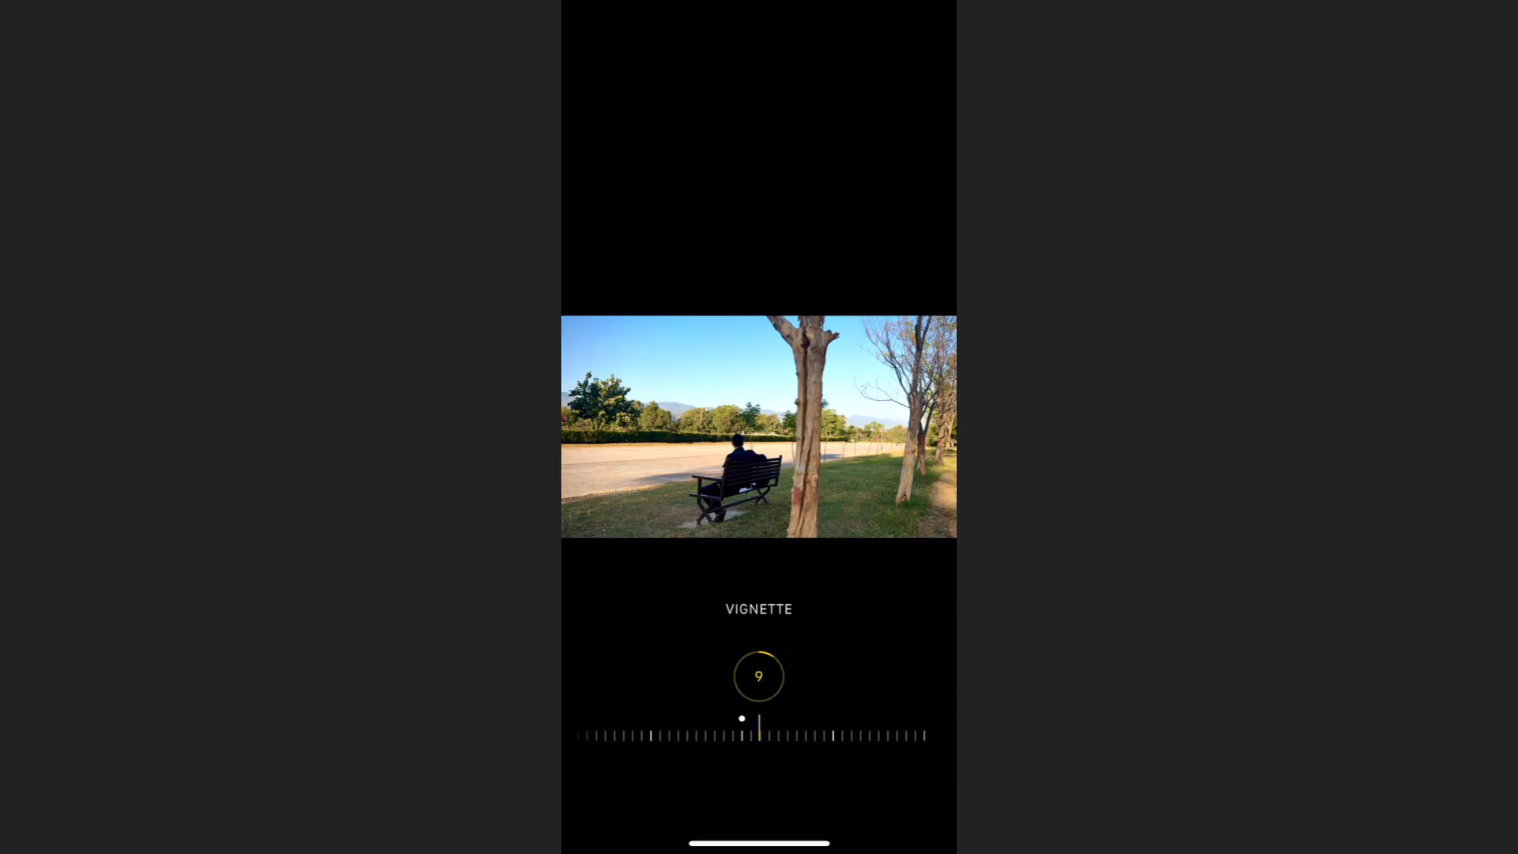
drag(759, 735, 713, 736)
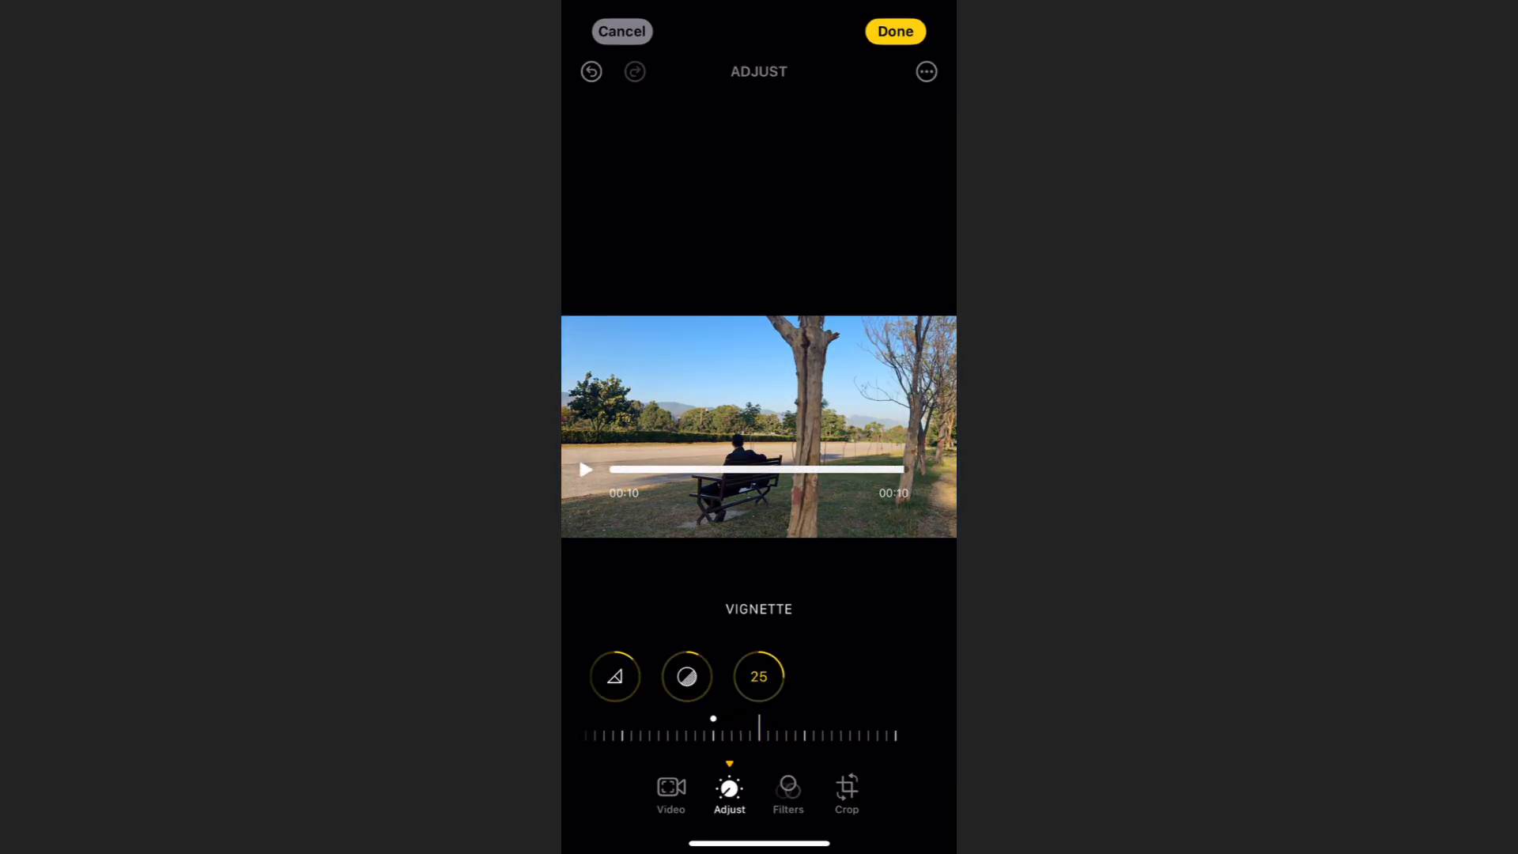
Step: Compare the graded park video against the original, then play it back
click(760, 427)
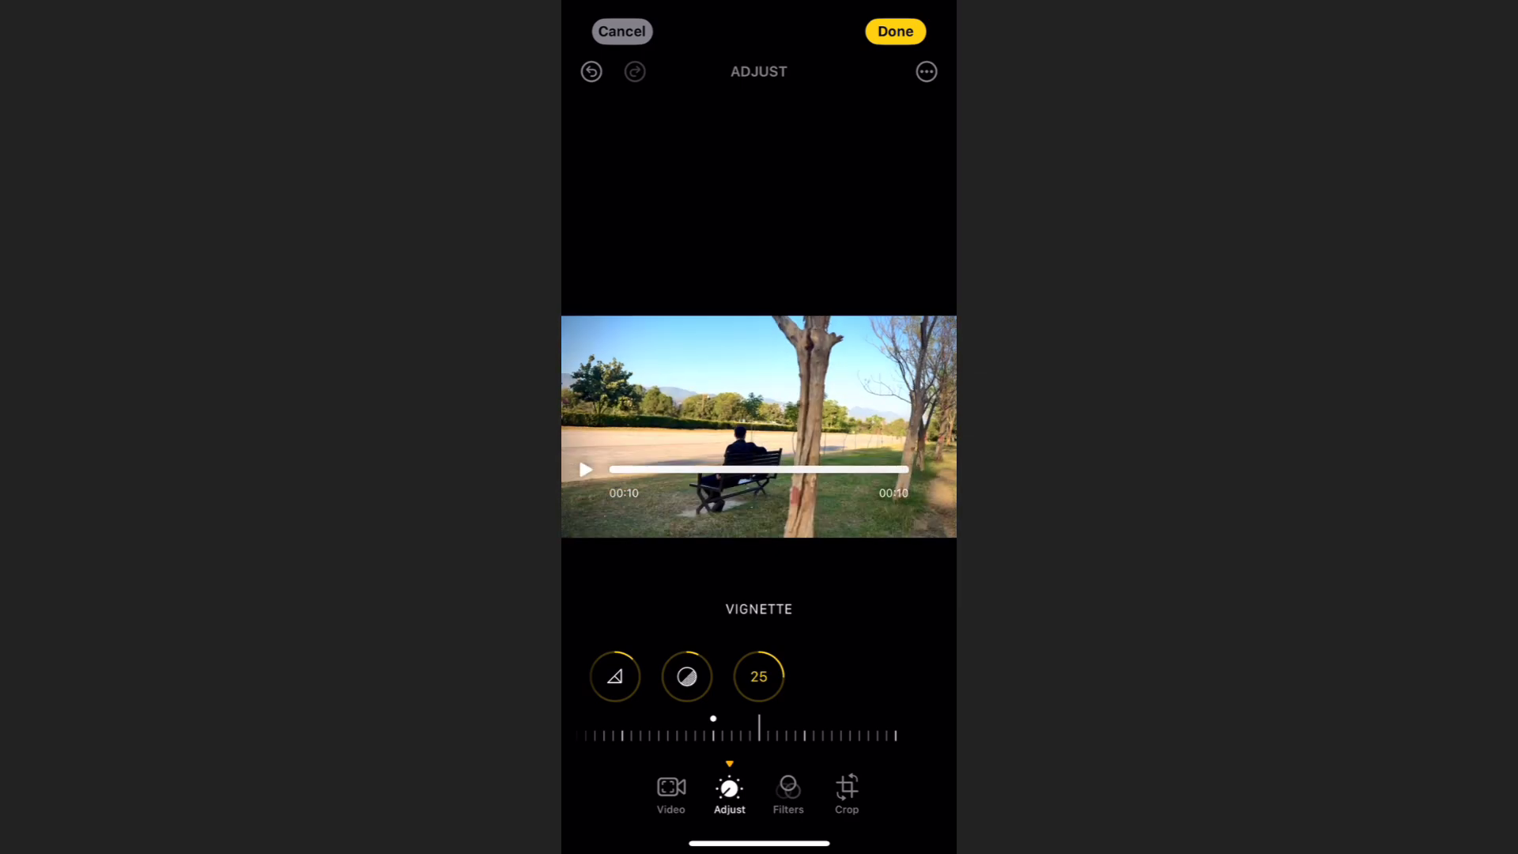
click(584, 470)
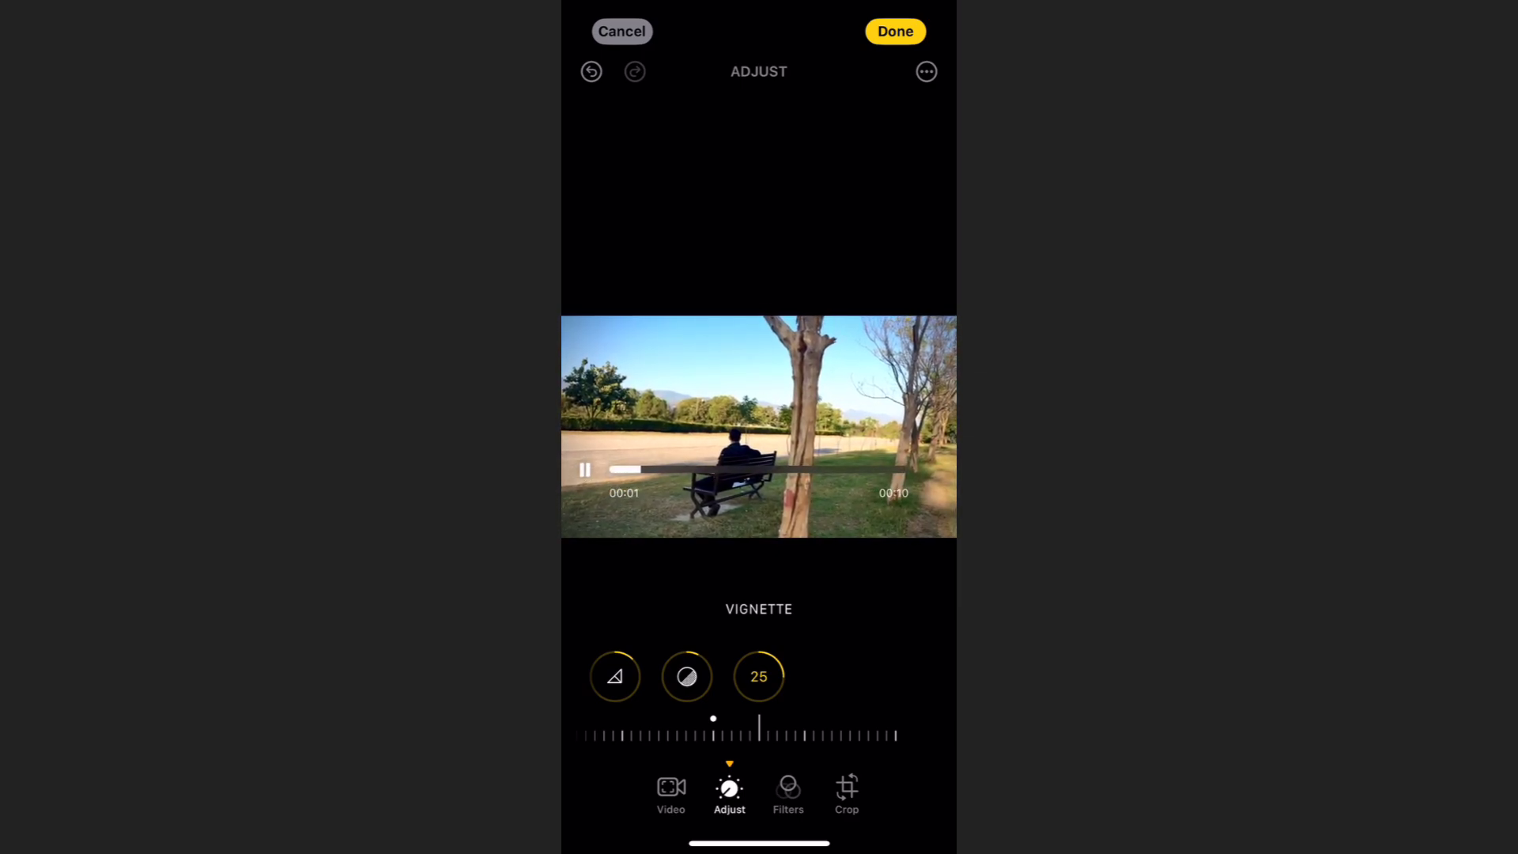